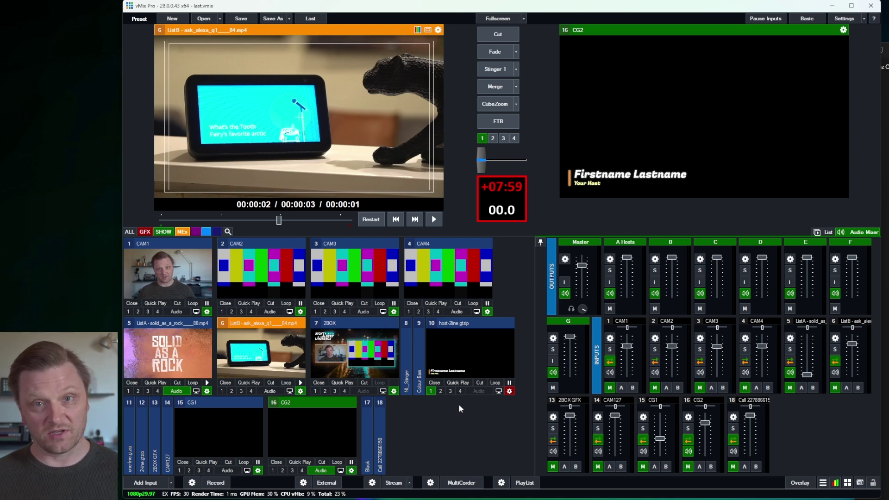
Toggle overlay channel 1 for the host-2line title input.
click(430, 392)
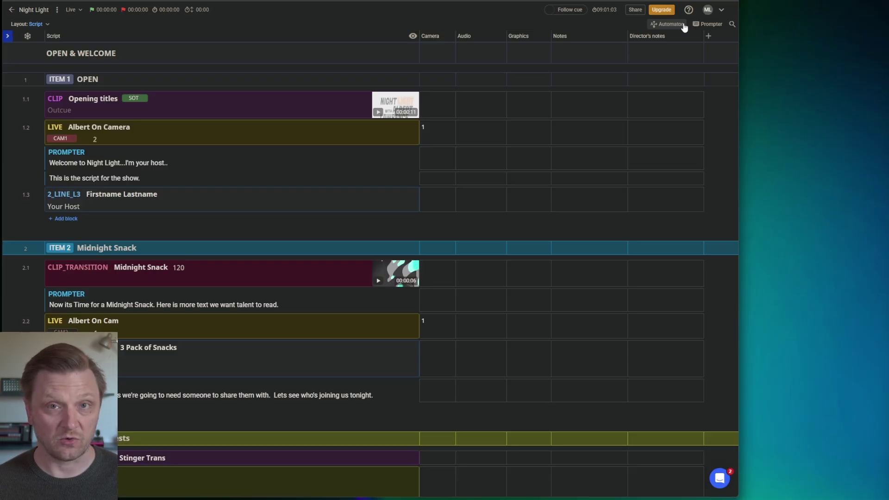
Copy the available Automator's key from the Night Light project and submit it as the pairing code in the Automator interface.
click(684, 28)
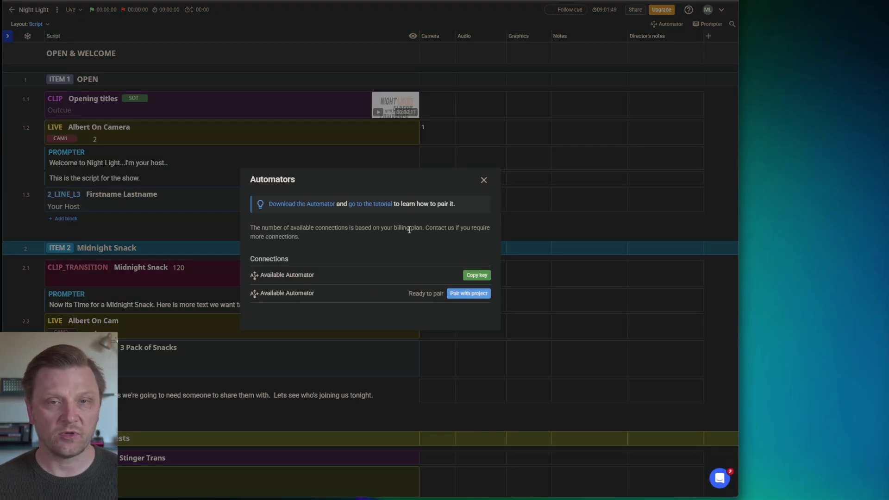
click(477, 277)
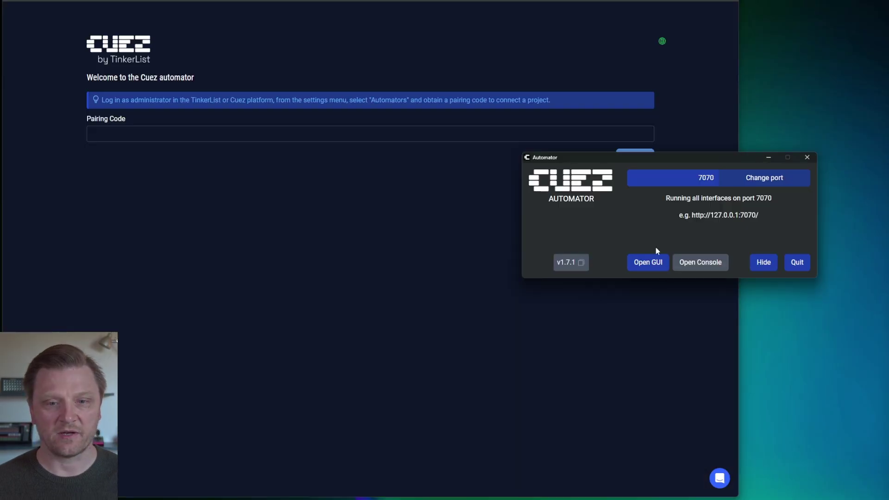
click(647, 262)
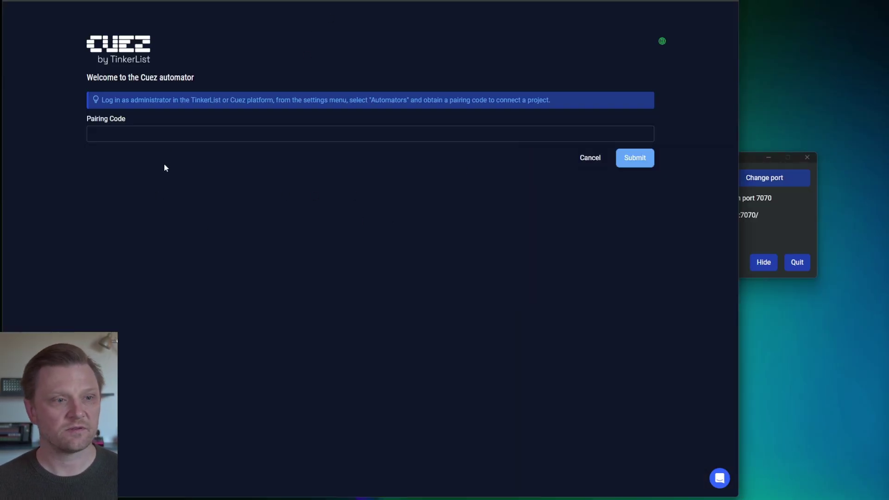
key(ctrl+v)
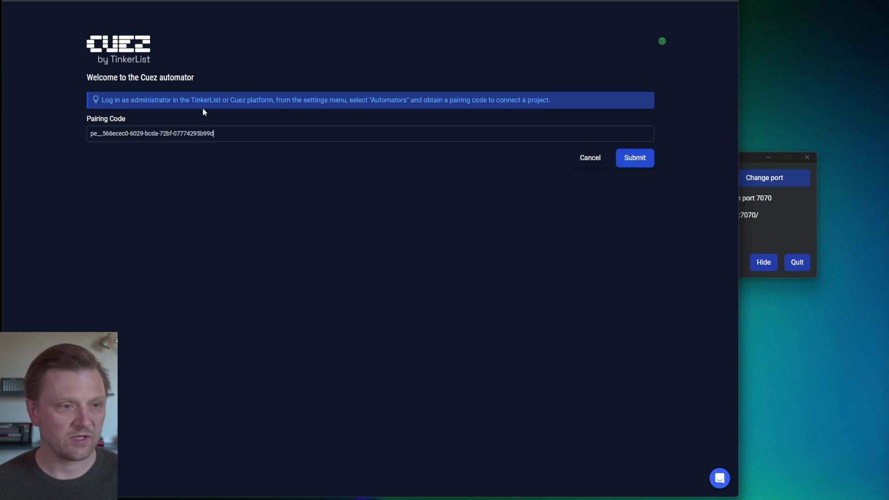
click(641, 165)
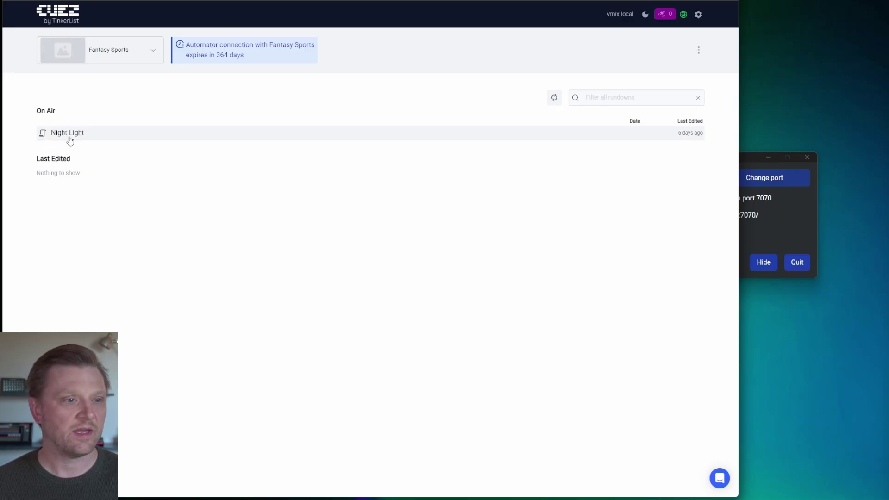
Open the Night Light rundown in the Automator and bring up the configuration of the vmix_local device.
click(69, 140)
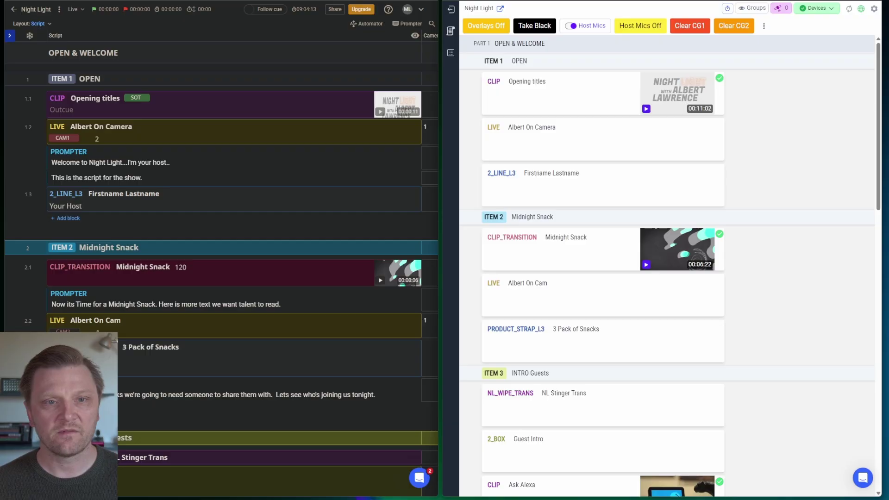
click(826, 10)
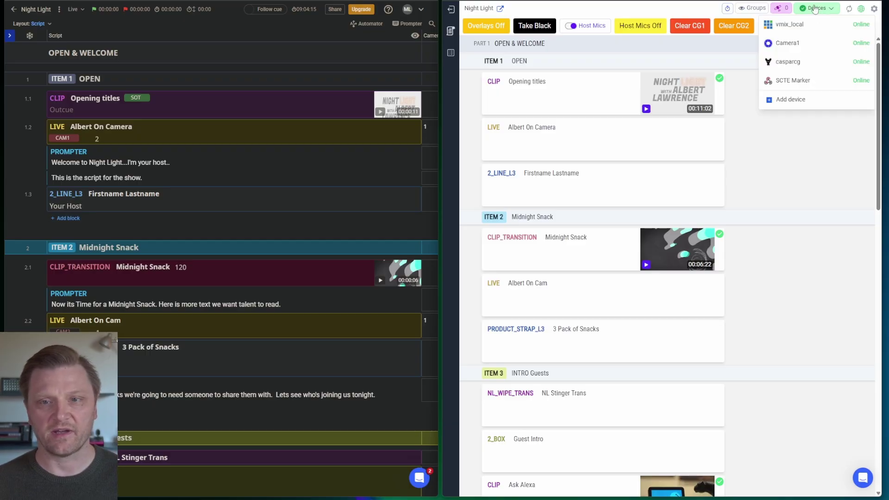
click(825, 4)
click(826, 8)
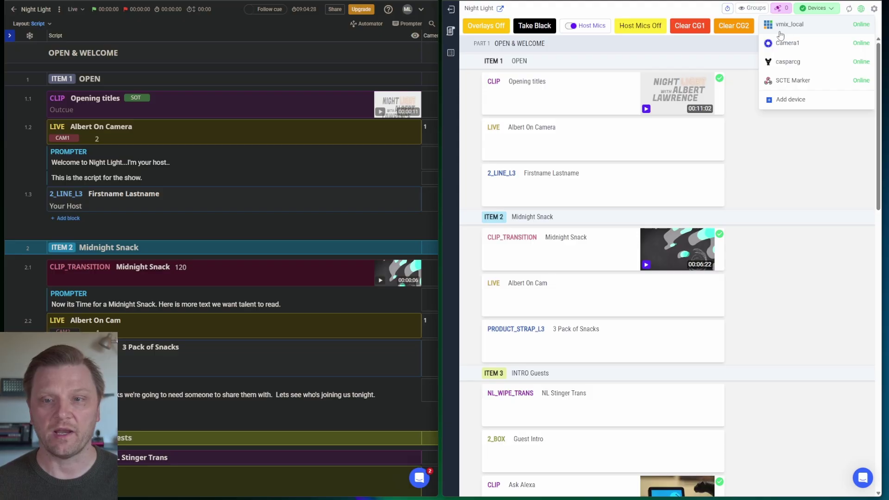
click(820, 26)
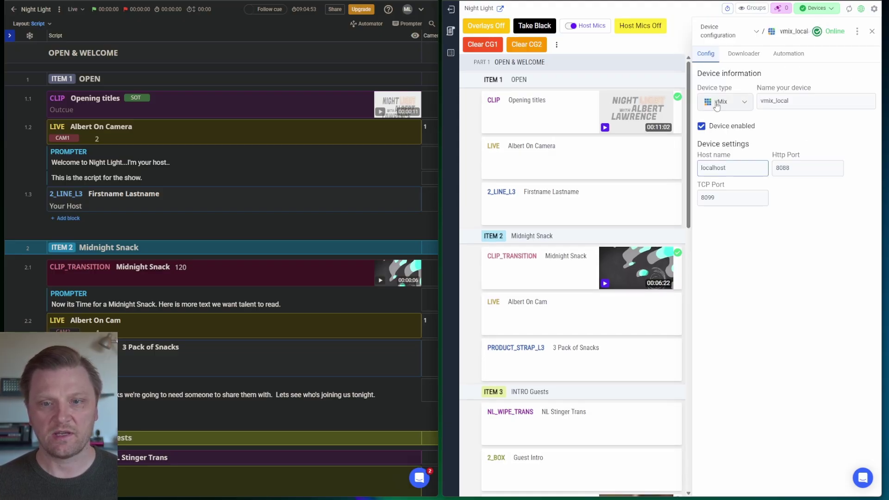
Review the vmix_local device's type, name, enabled state and host name settings.
click(718, 105)
drag(778, 162, 825, 124)
click(826, 124)
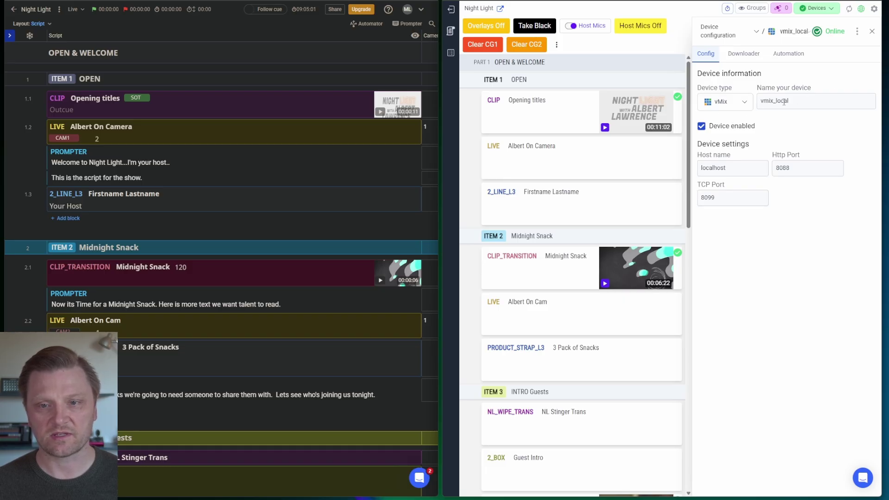
drag(731, 168, 676, 171)
click(729, 167)
drag(729, 168, 691, 170)
click(786, 234)
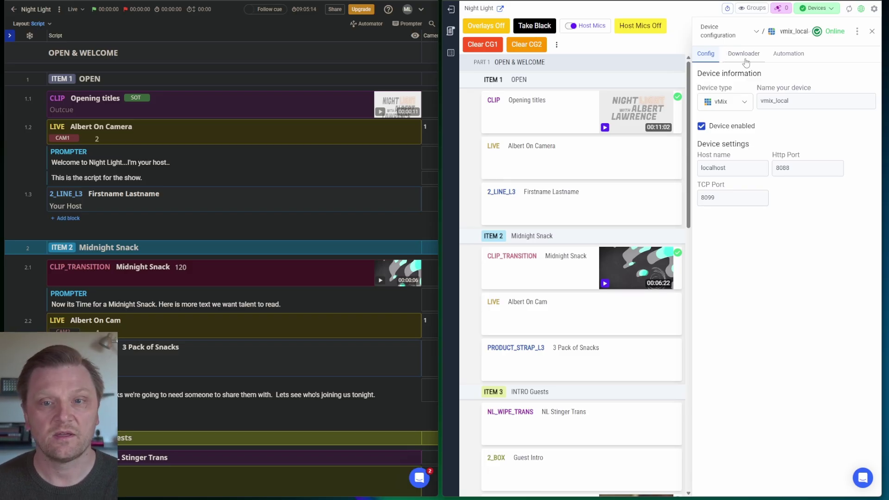
Open the vmix_local downloader settings, widen the Automator window and look over the media handling options.
click(742, 56)
drag(442, 24, 237, 24)
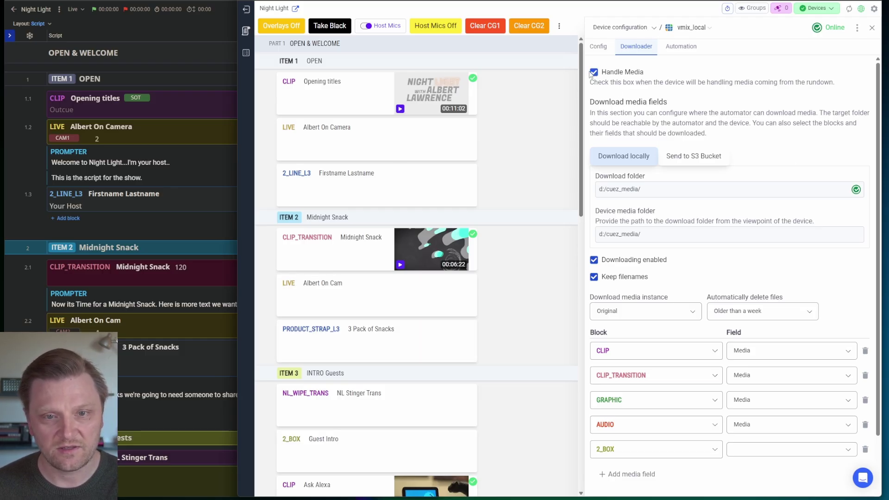
scroll(757, 90, down, 1)
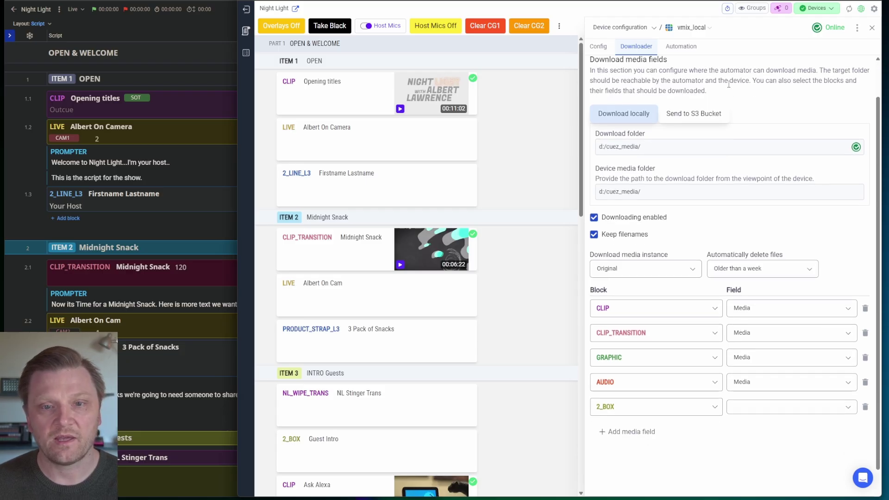
scroll(729, 84, up, 2)
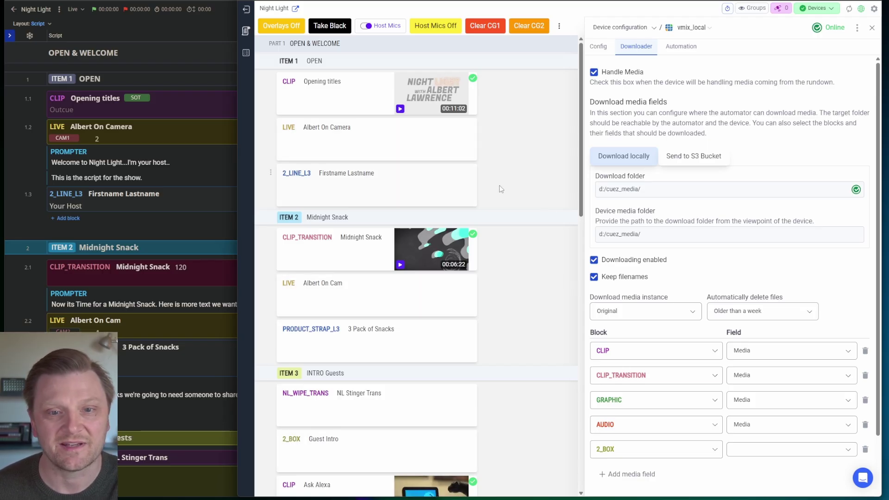
Examine the download folder and device media folder paths for locally downloaded media.
click(686, 184)
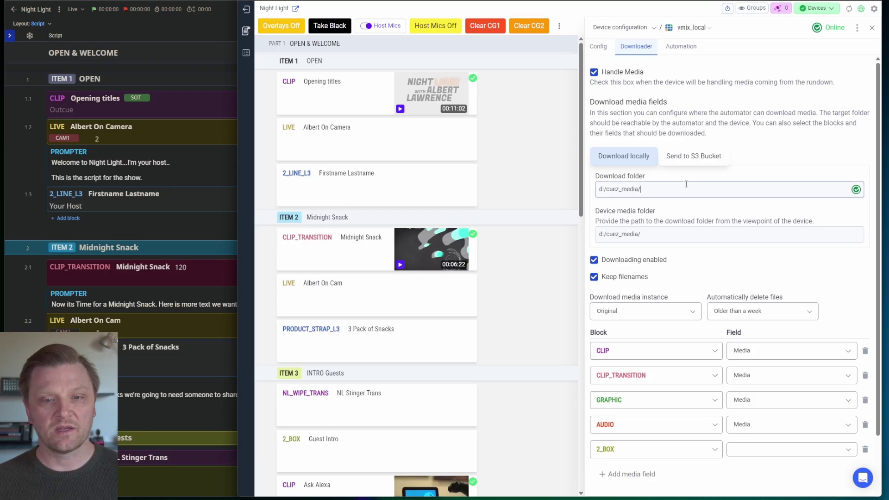
triple_click(608, 189)
click(660, 188)
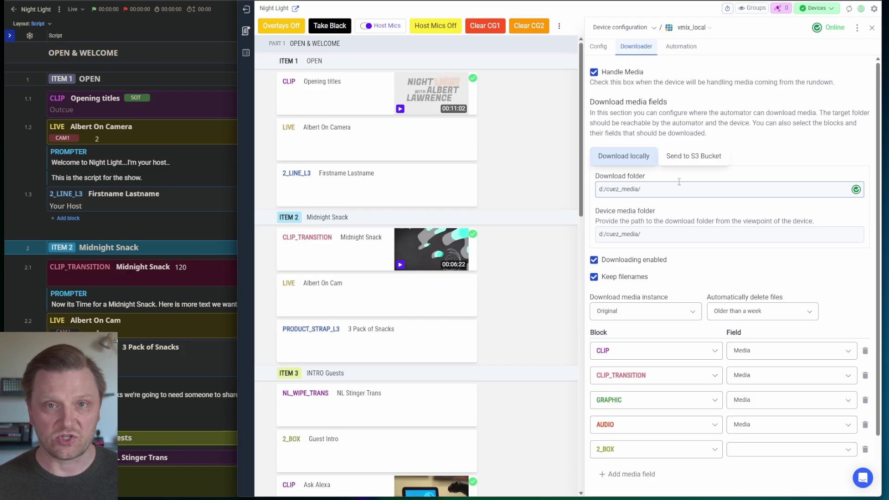
click(660, 236)
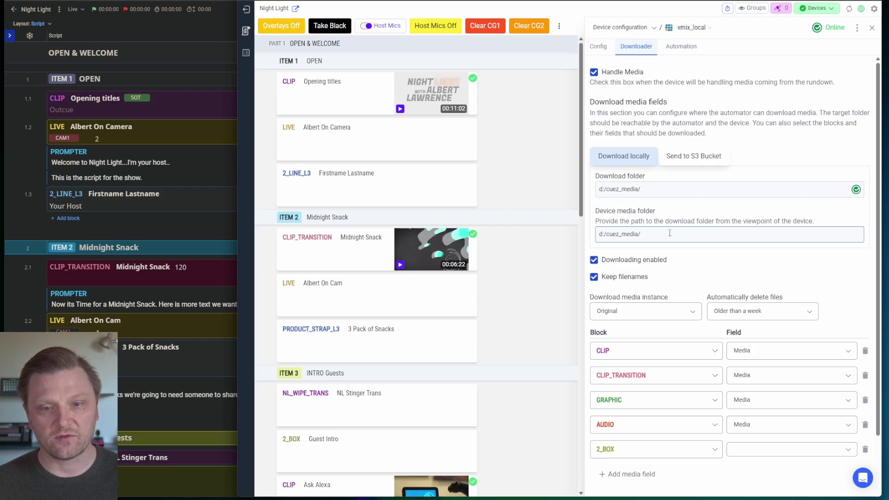
click(666, 189)
drag(665, 189, 567, 188)
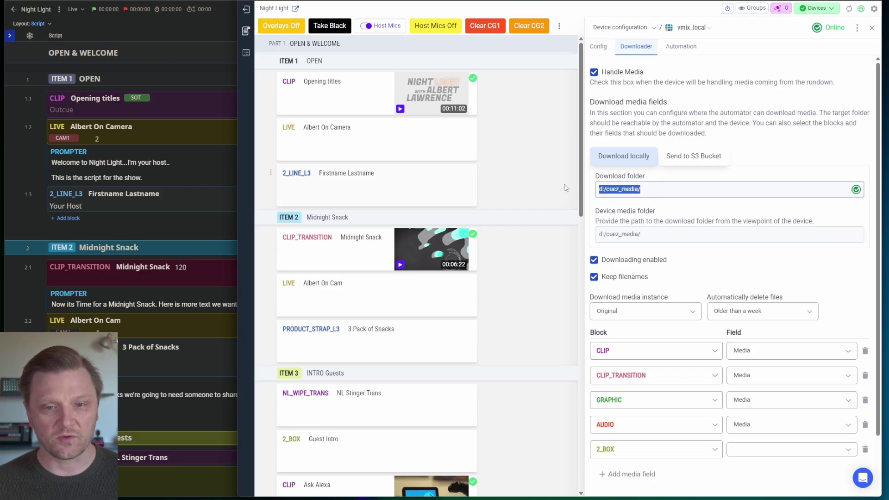
click(663, 189)
triple_click(629, 189)
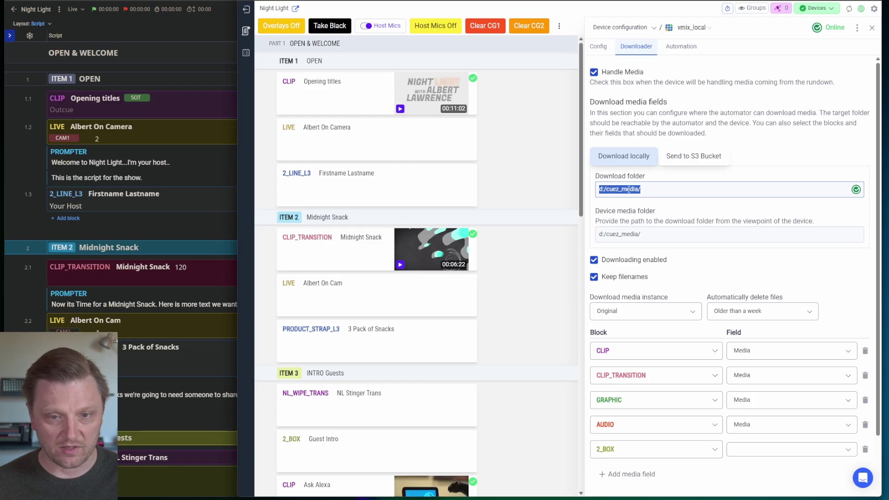
click(666, 186)
drag(639, 191, 572, 191)
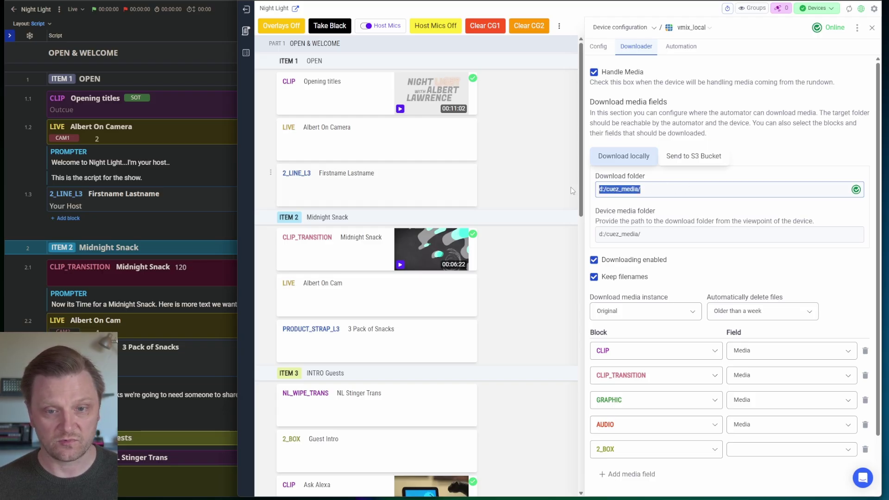
click(692, 206)
drag(644, 234, 594, 239)
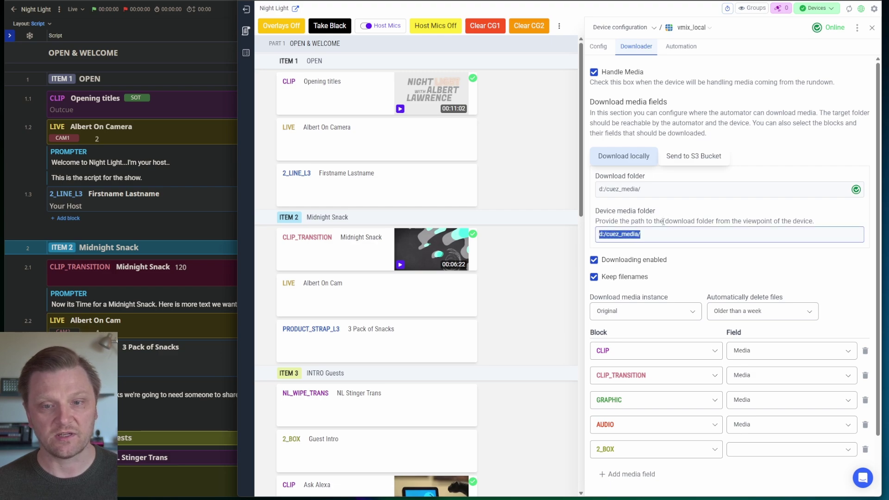
click(701, 217)
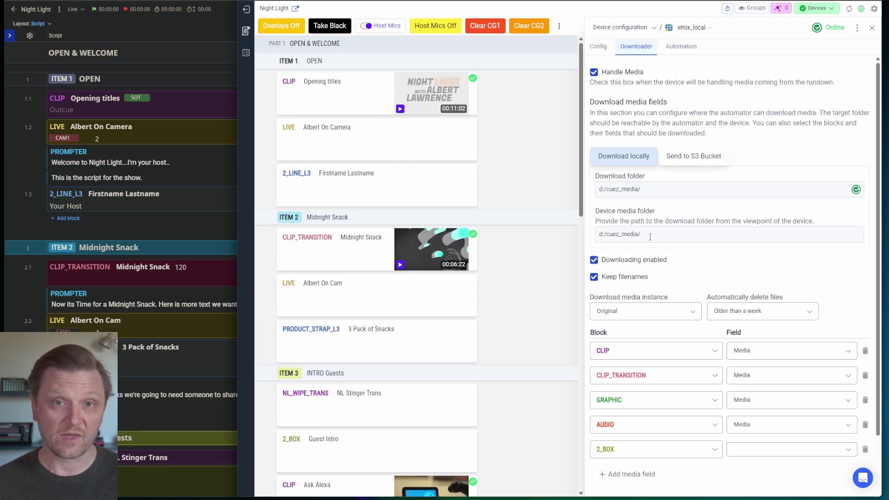
Review the media fields selected for download per block, checking the field options of the CLIP block.
scroll(650, 237, down, 2)
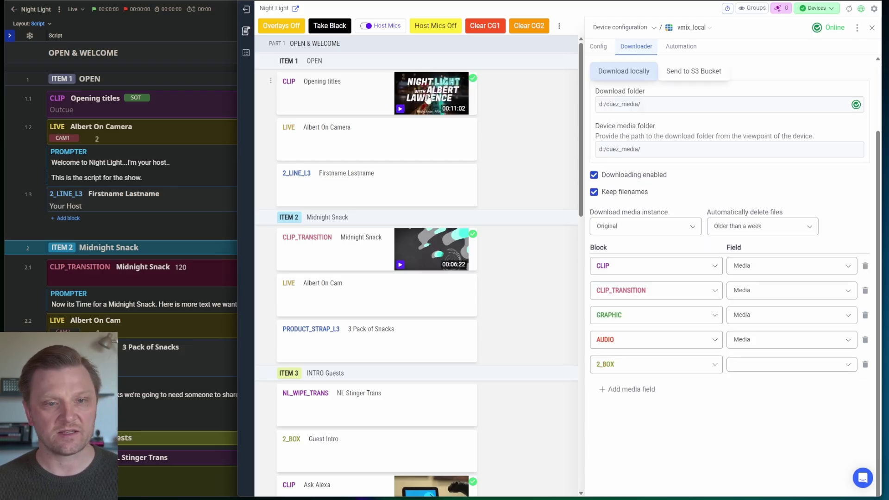
click(770, 265)
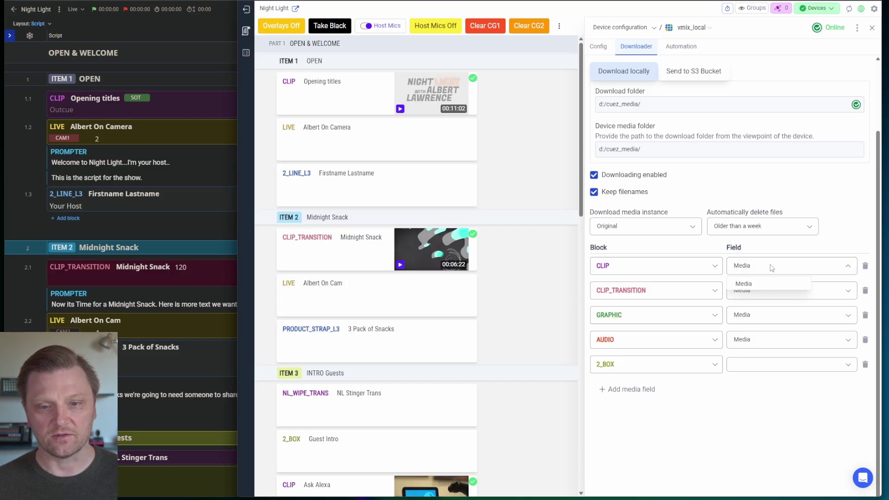
click(754, 290)
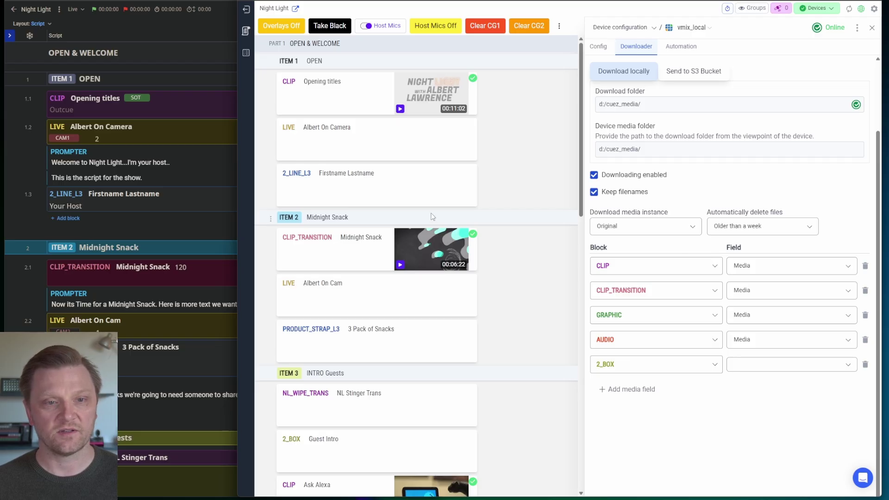
click(783, 273)
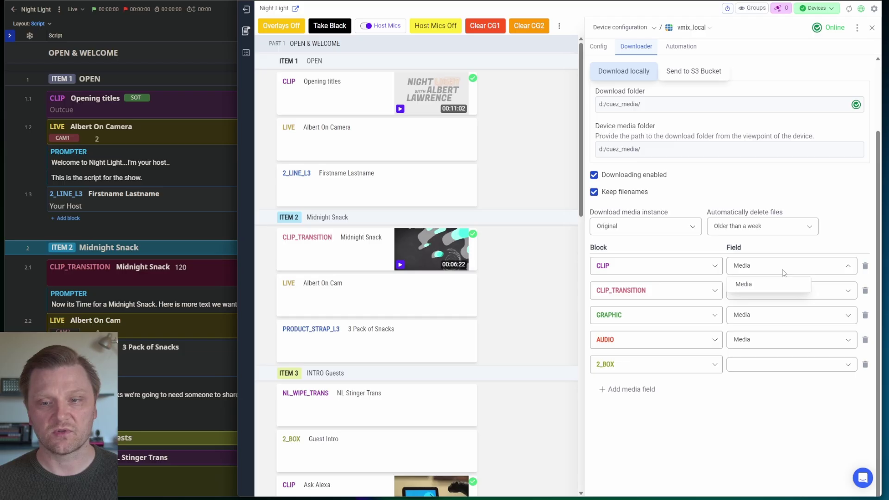
click(784, 273)
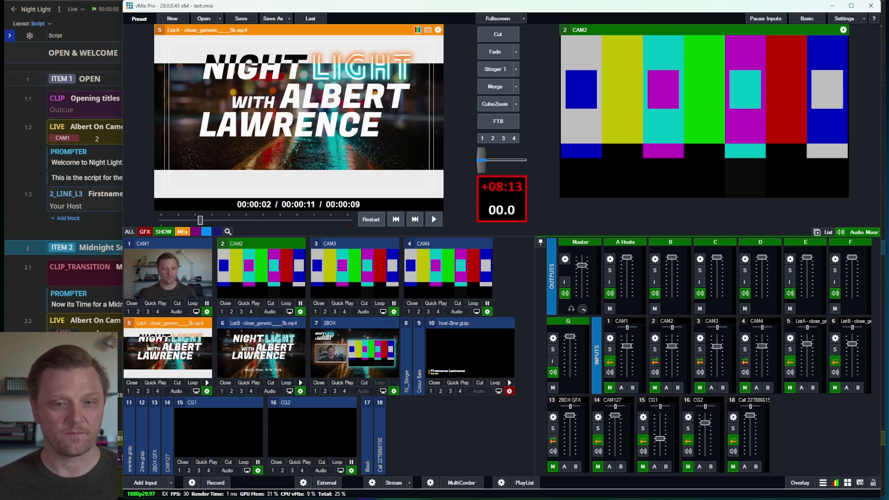
Show the ListA playlist in vMix and preview the 2BOX and host-2line inputs.
click(825, 232)
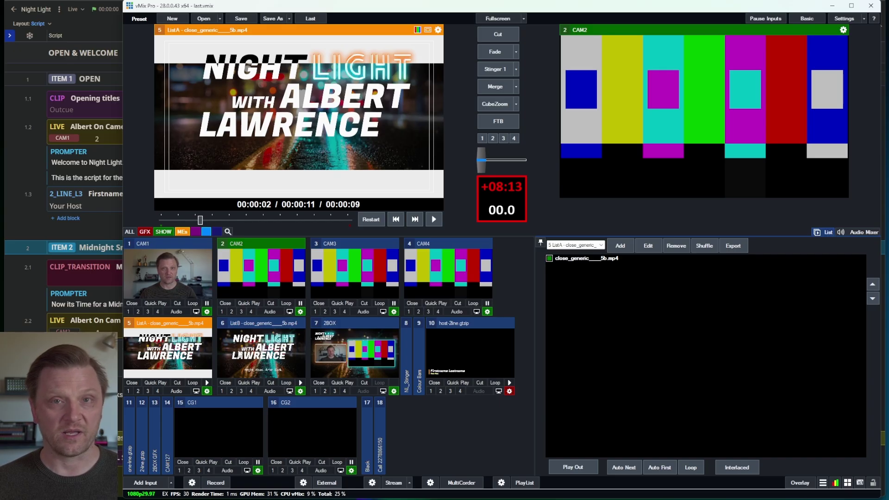
click(140, 353)
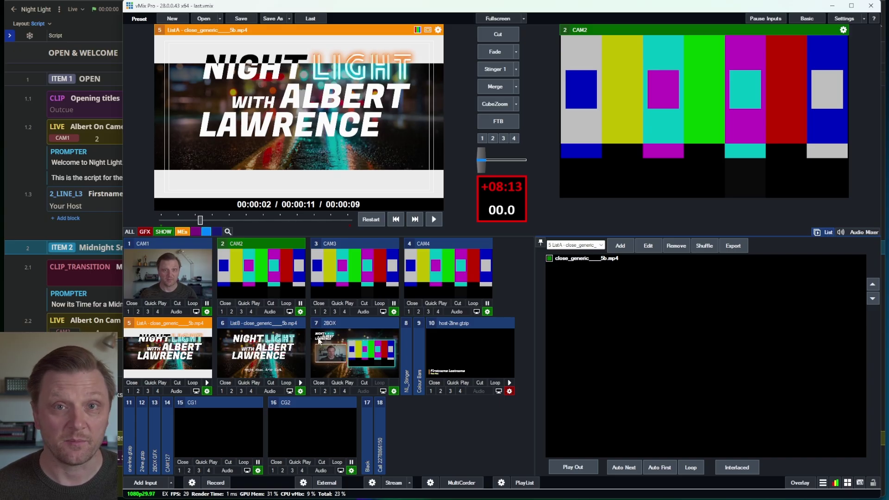
click(338, 353)
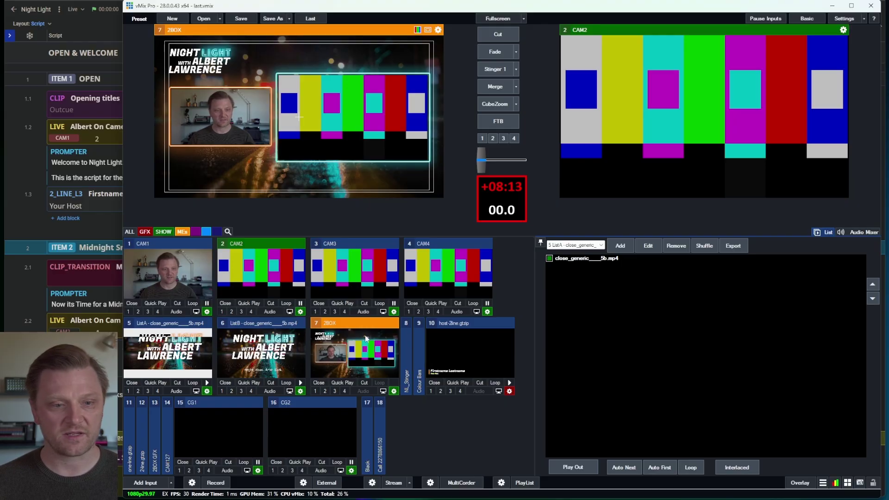
click(498, 374)
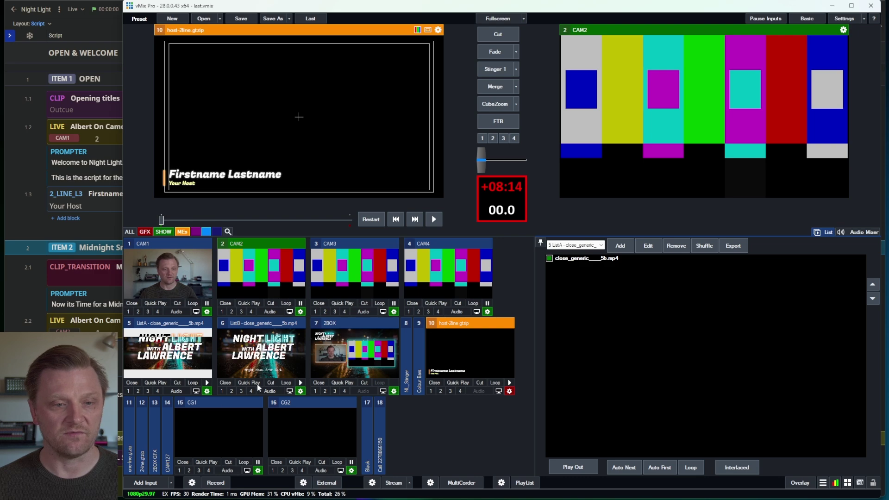
Expand the one-line and 2line title inputs to inspect them, collapse the title inputs and preview CG1.
click(131, 430)
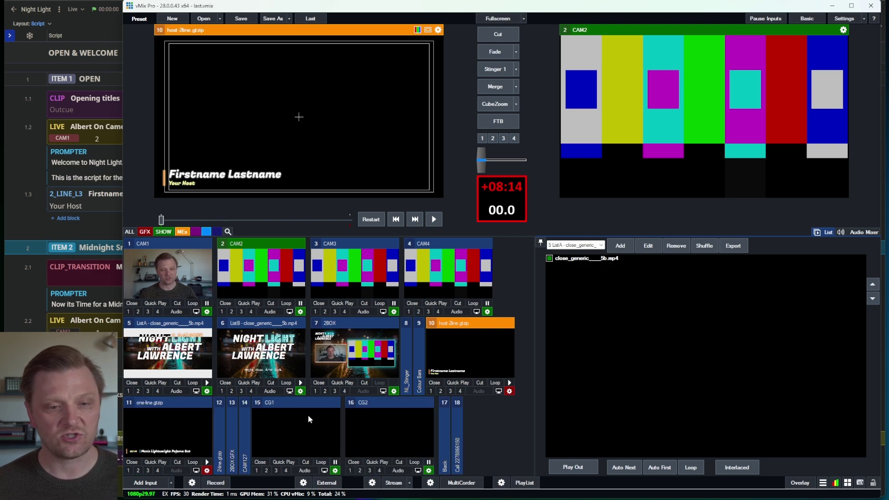
click(218, 427)
click(181, 411)
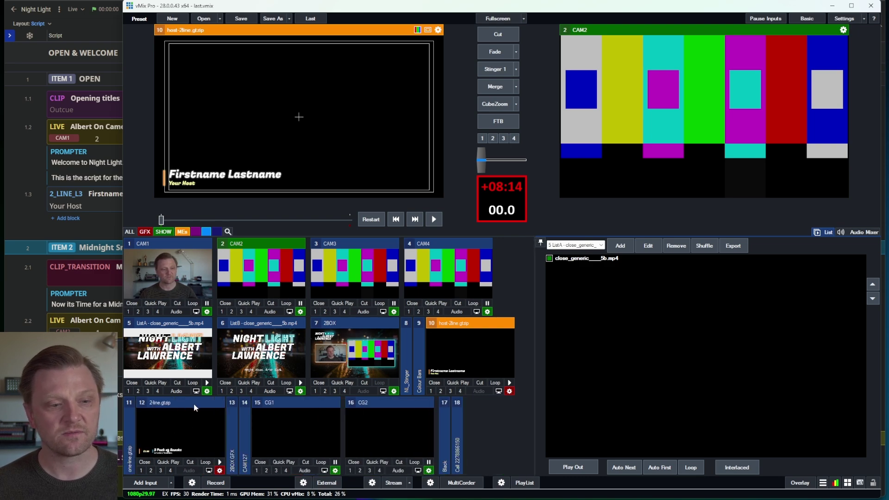
click(180, 411)
click(467, 352)
click(176, 410)
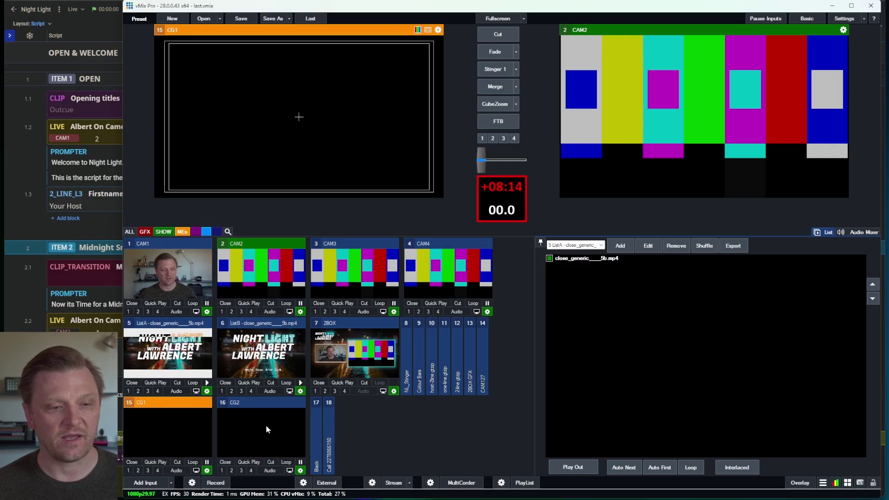
Preview the CG2 and CG1 inputs alternately to compare the two overlay channels.
click(265, 424)
click(178, 422)
click(238, 418)
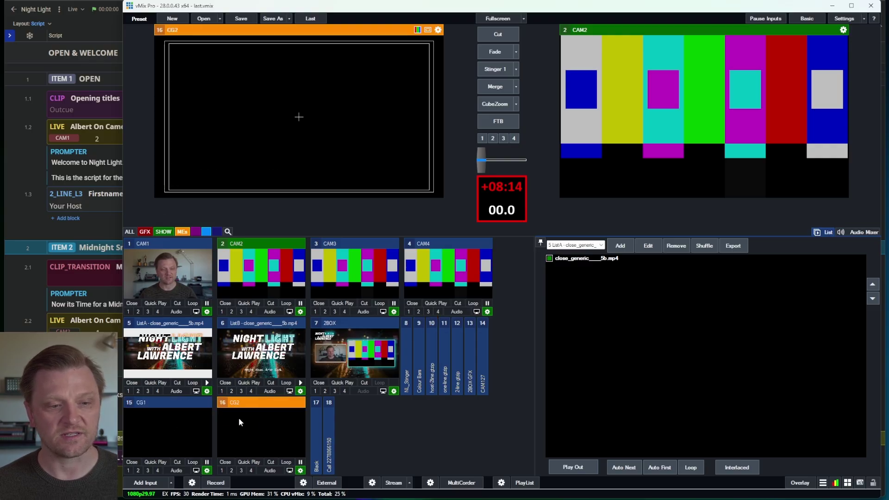
click(179, 424)
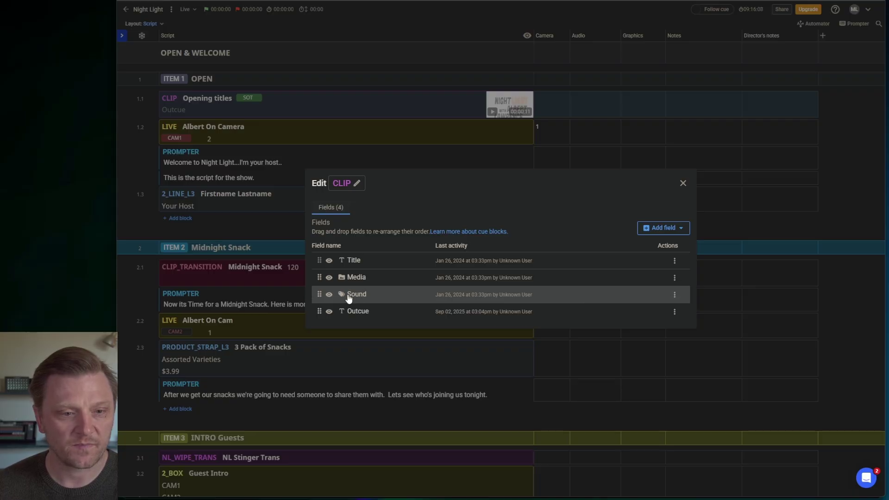
Open the Sound label field of the CLIP block to review its options, and save it as is.
click(674, 295)
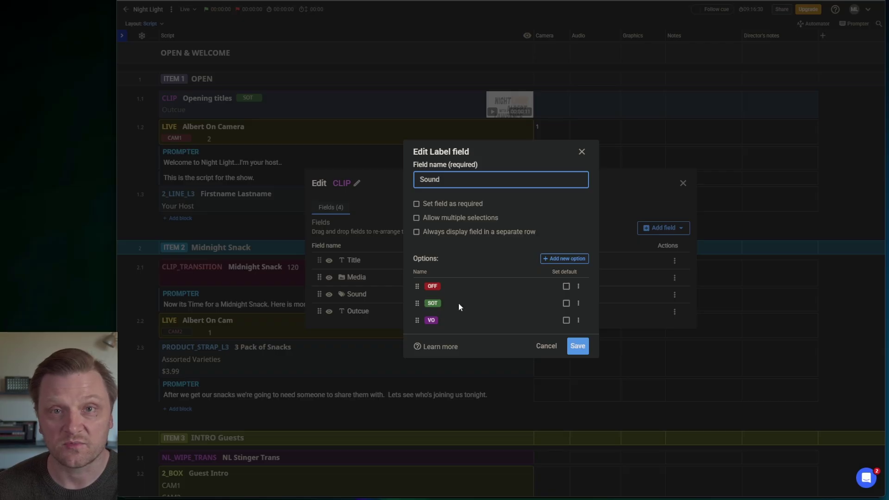
click(582, 351)
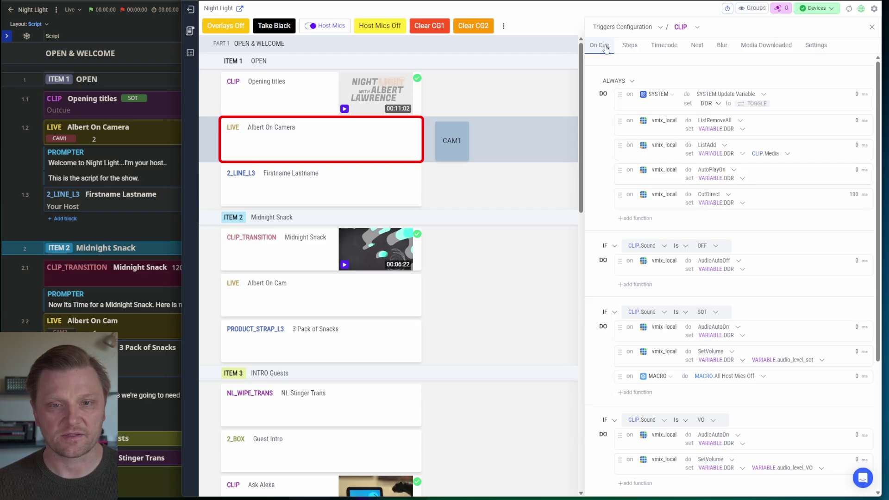
Look through the CLIP block's Steps, Timecode, Next and Blur trigger configurations.
click(629, 45)
click(663, 45)
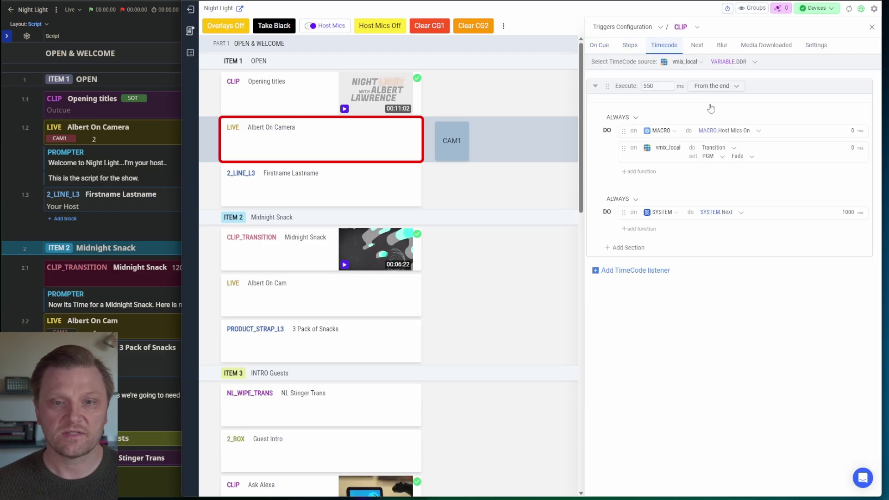
click(696, 45)
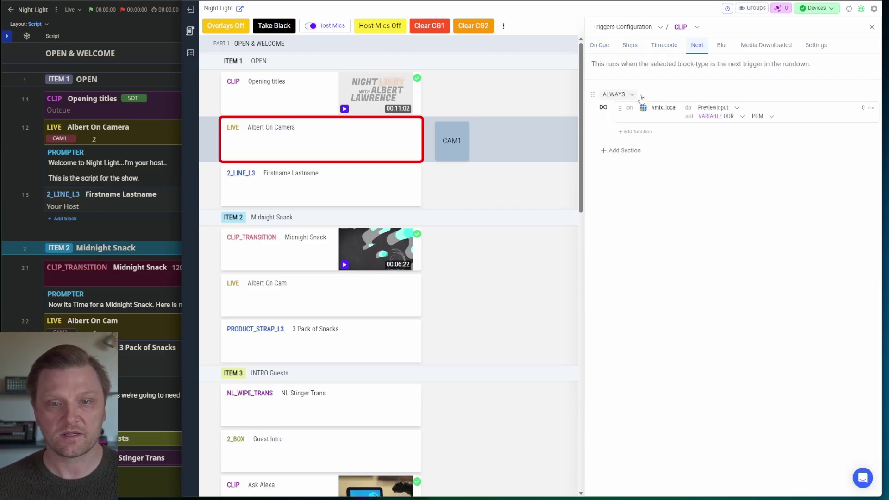
click(722, 45)
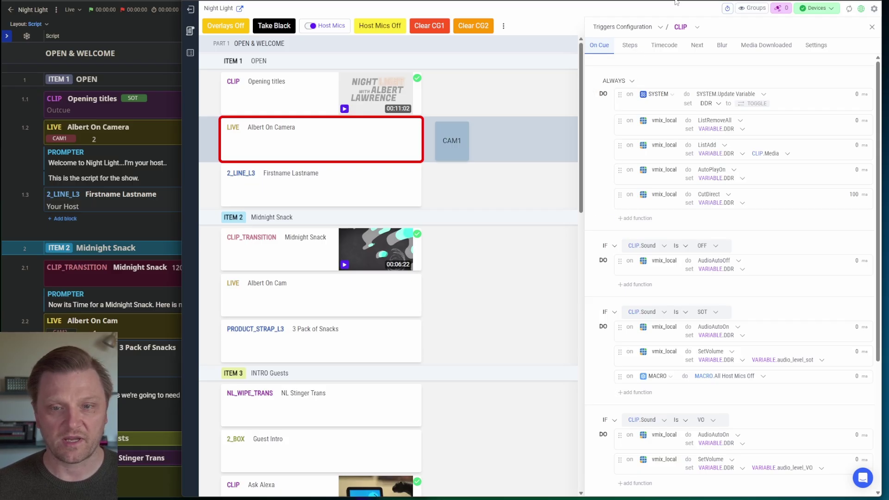
Check the Sound options of the Opening titles clip against the CLIP block's On Cue conditions.
scroll(662, 175, down, 2)
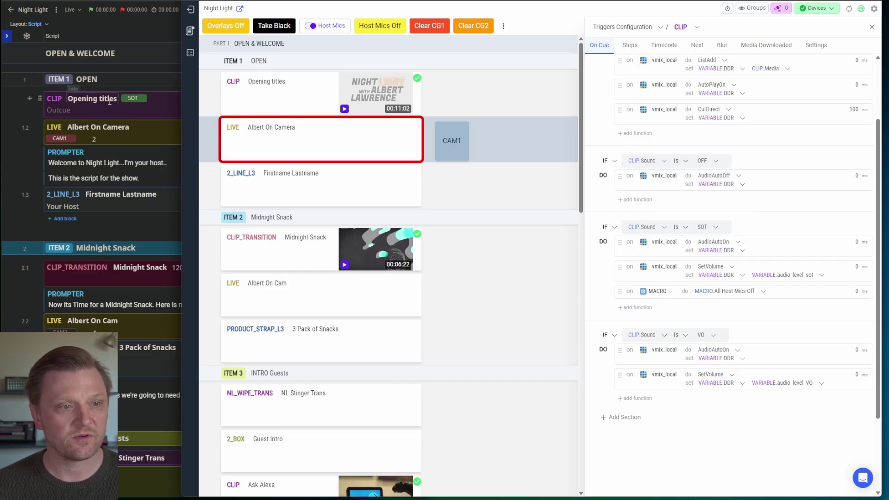
mouse_move(130, 101)
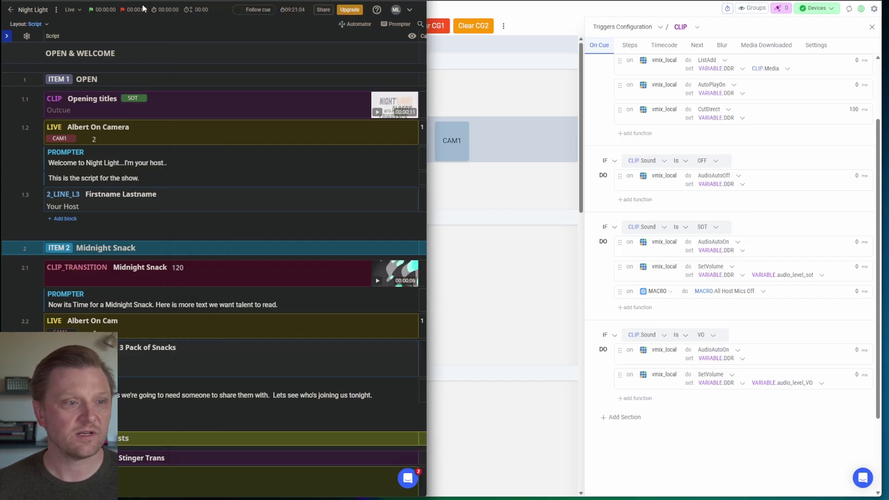
click(134, 100)
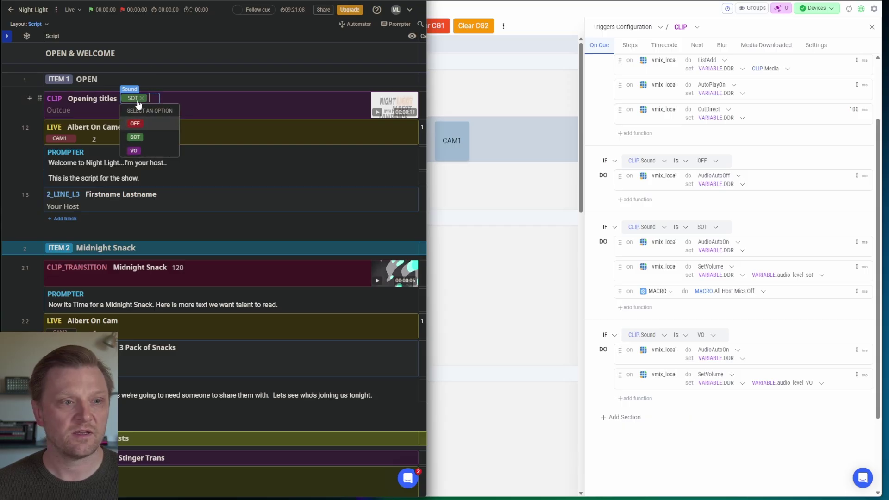
click(522, 98)
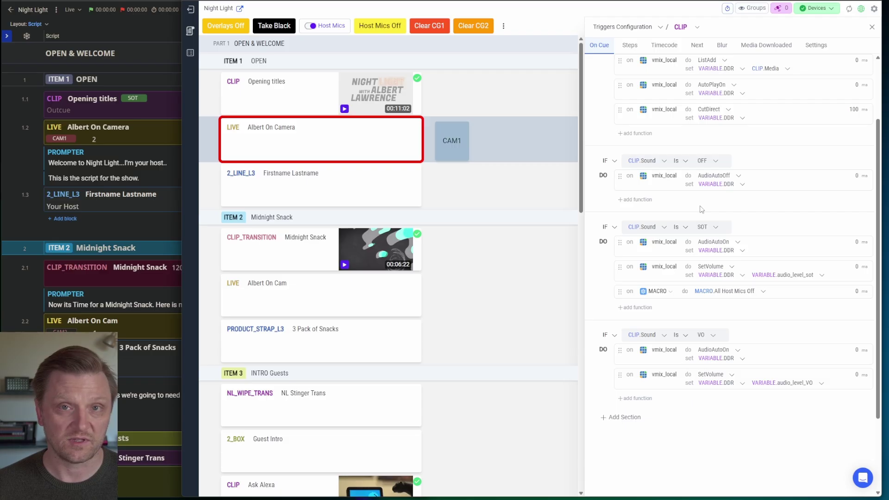
Review the CLIP block's On Cue functions, including the conditional sections for the OFF, SOT and VO sound options.
scroll(718, 156, down, 2)
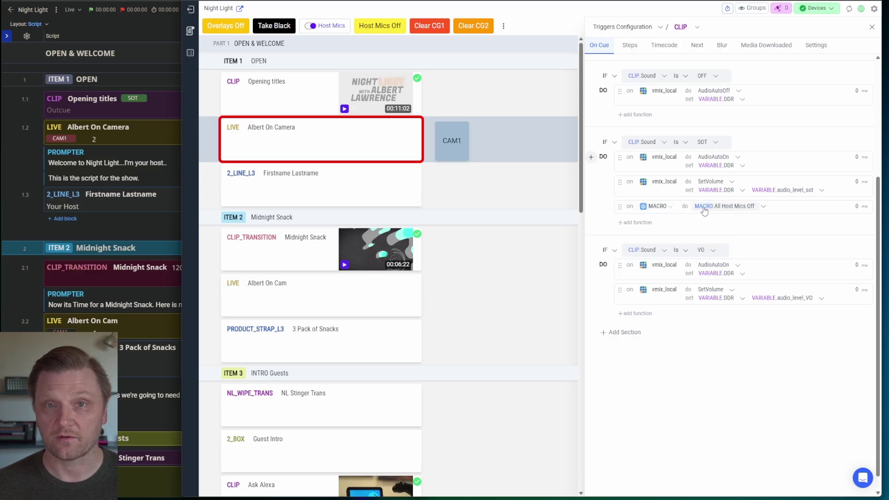
scroll(701, 223, down, 1)
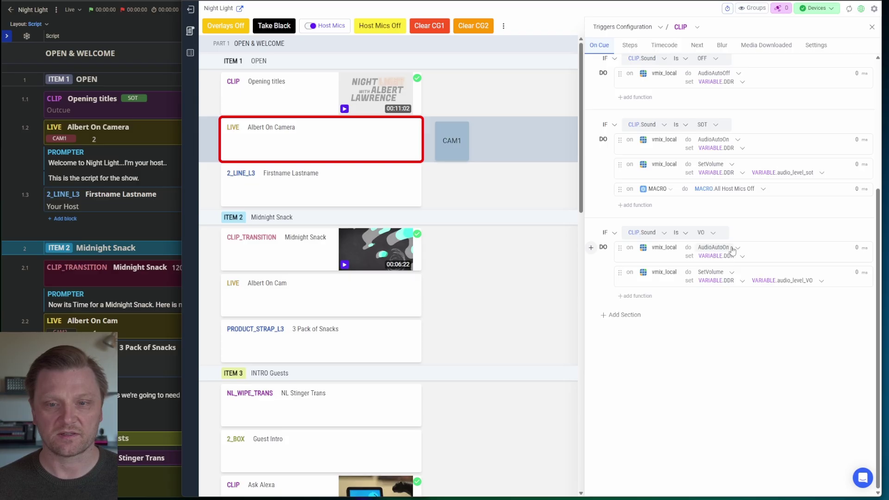
scroll(663, 93, up, 4)
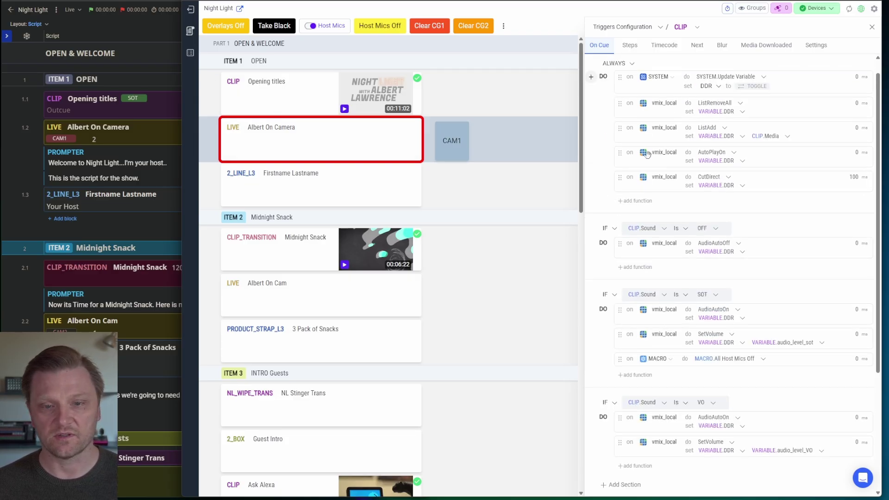
scroll(747, 104, down, 2)
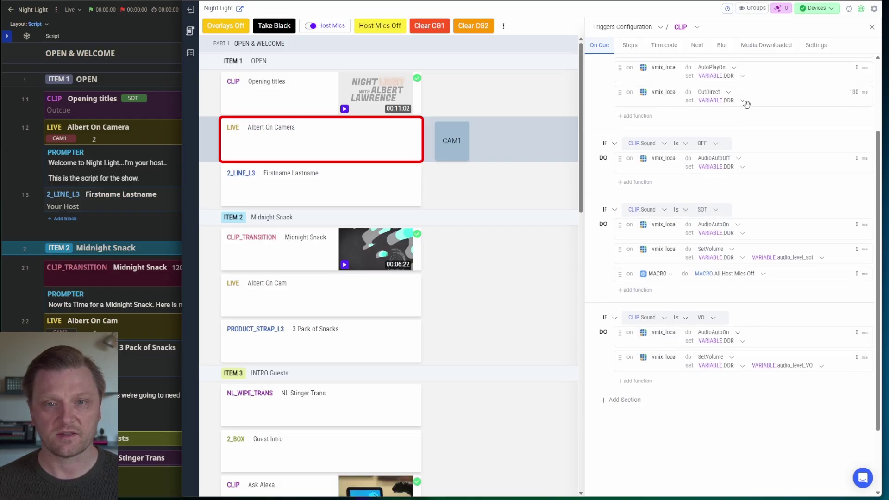
scroll(672, 231, up, 2)
Examine the CLIP block's timecode listener, including its execution time measured from the end of the clip.
click(657, 44)
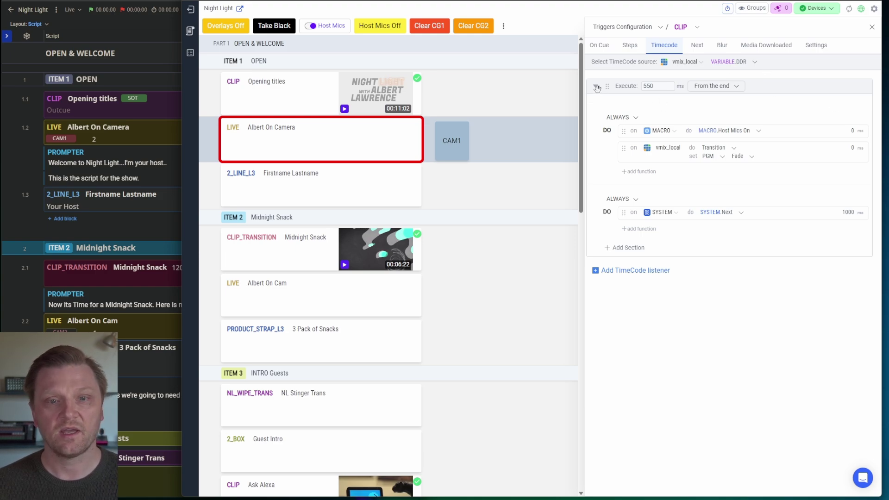
double_click(660, 85)
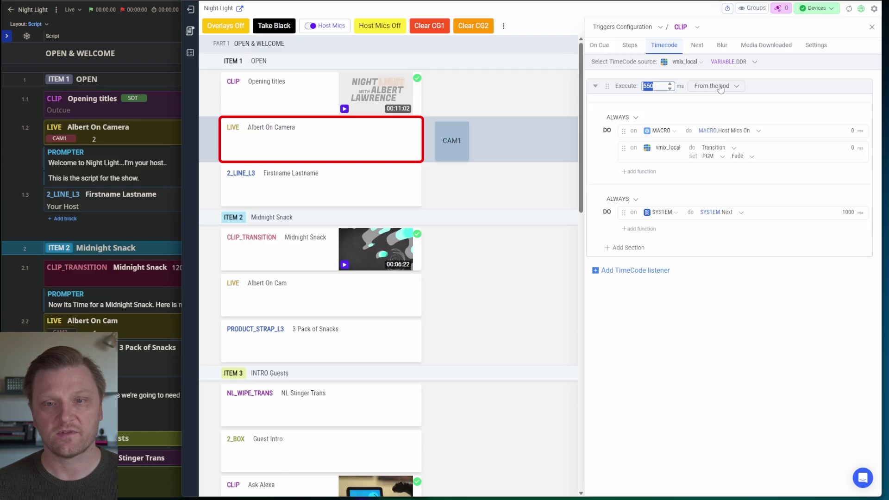
click(707, 162)
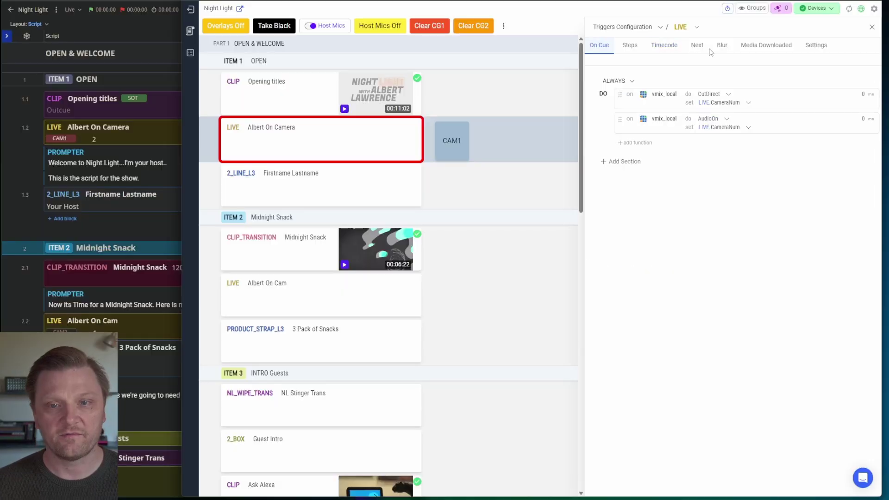
Review the LIVE block's Next triggers and inspect the CameraNum options and CameraPreset field of Item 1's LIVE block.
click(693, 48)
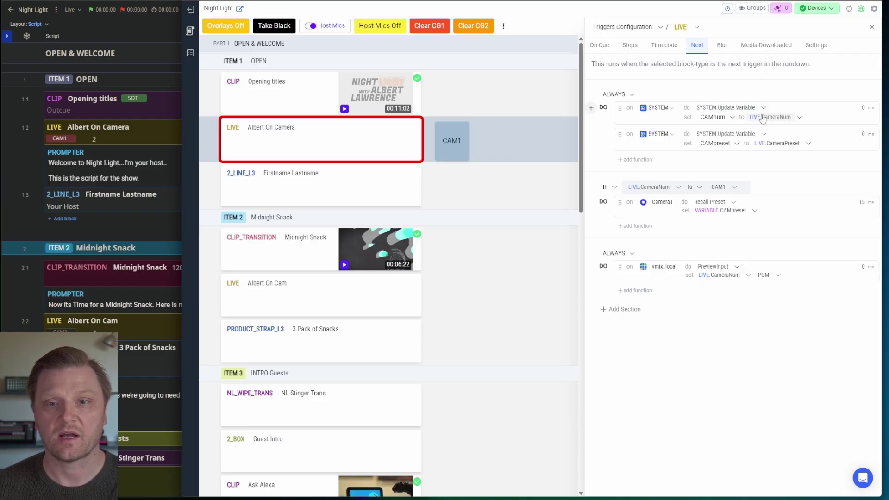
click(81, 143)
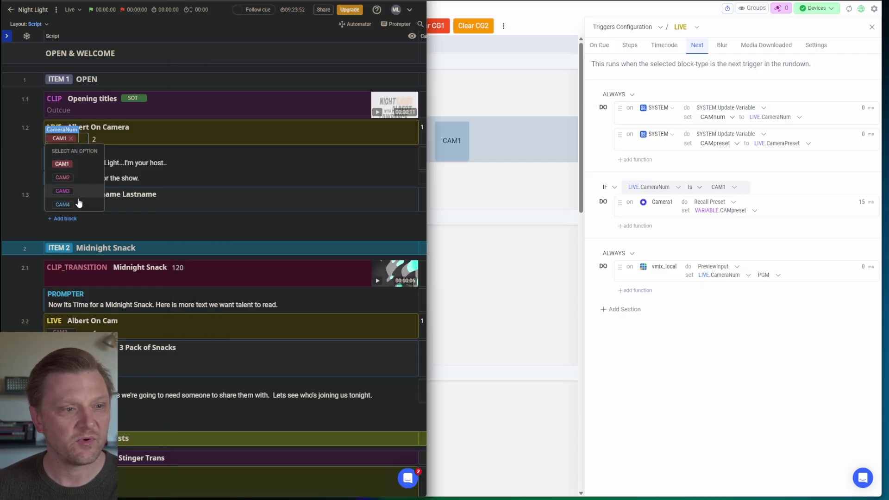
click(117, 135)
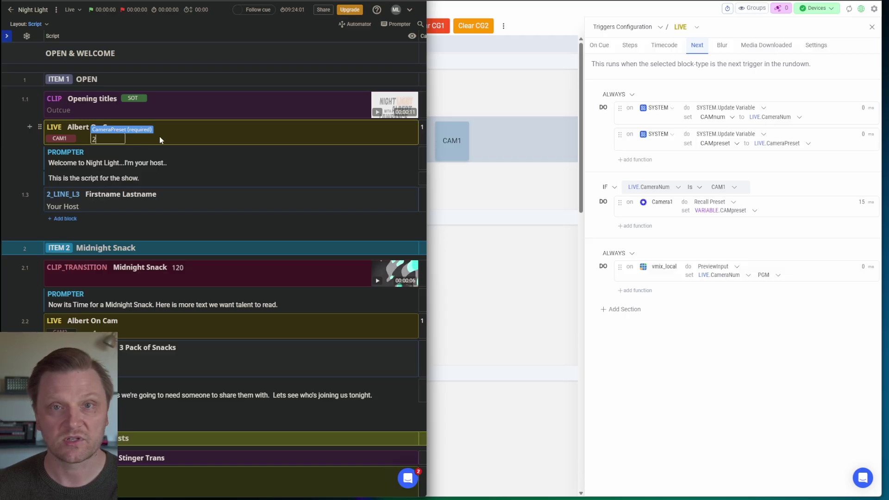
key(Return)
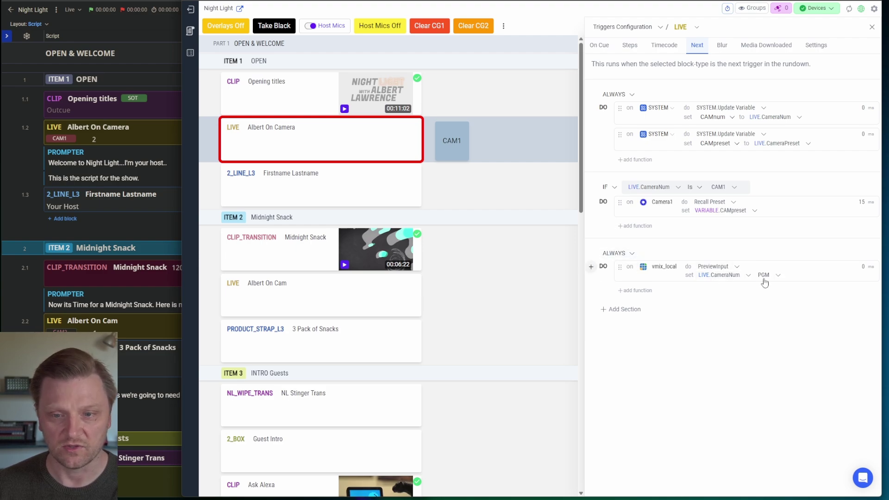
Select the 2_LINE_L3 block in the Automator rundown and inspect its Title and Subtitle fields in the script.
click(371, 169)
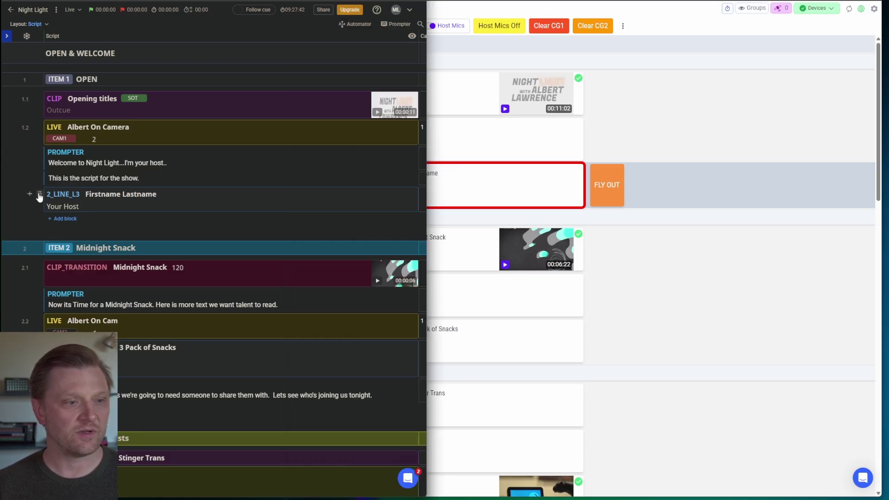
click(36, 196)
click(48, 222)
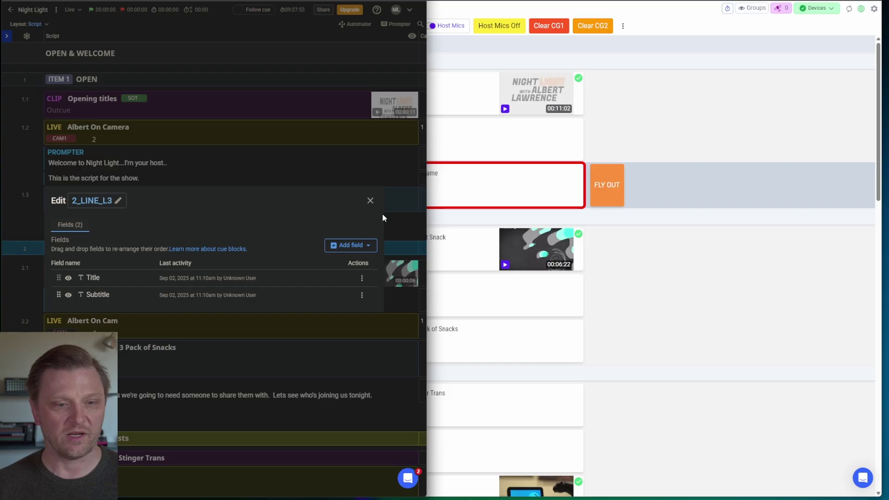
click(370, 200)
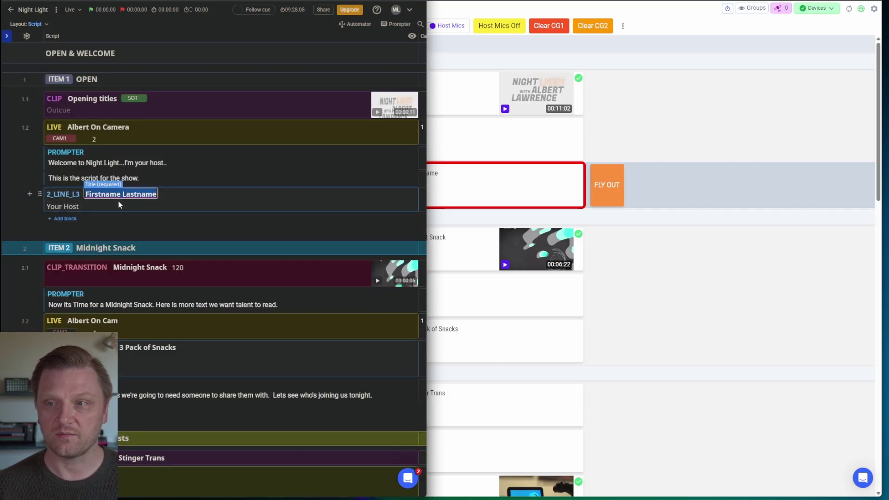
key(Return)
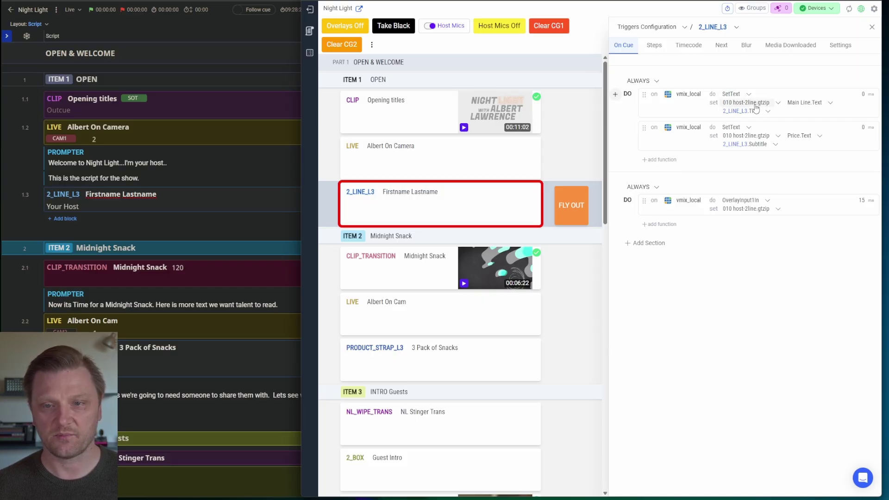
Check the Main Line text target options in the 2_LINE_L3 On Cue trigger and use the block's FLY OUT action.
click(818, 103)
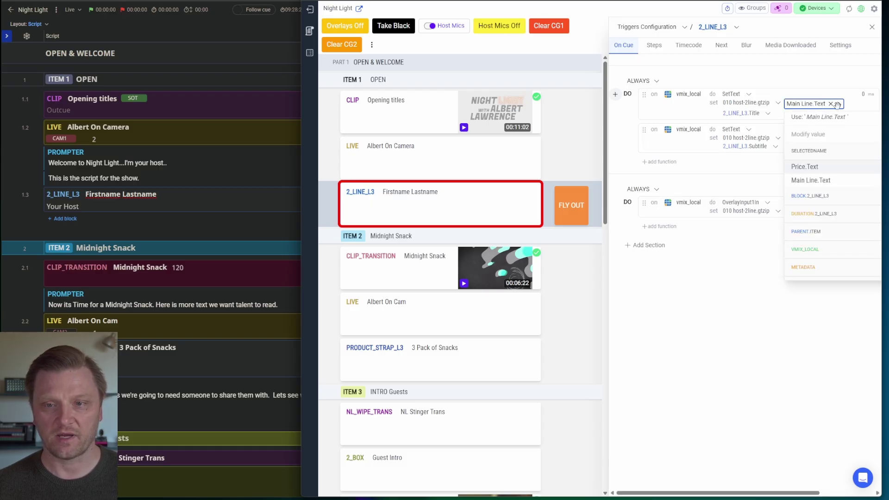
click(836, 79)
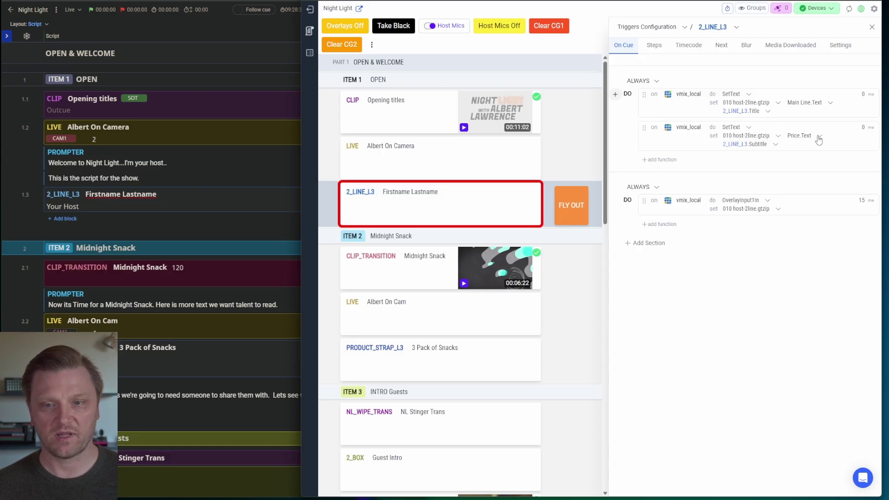
click(573, 207)
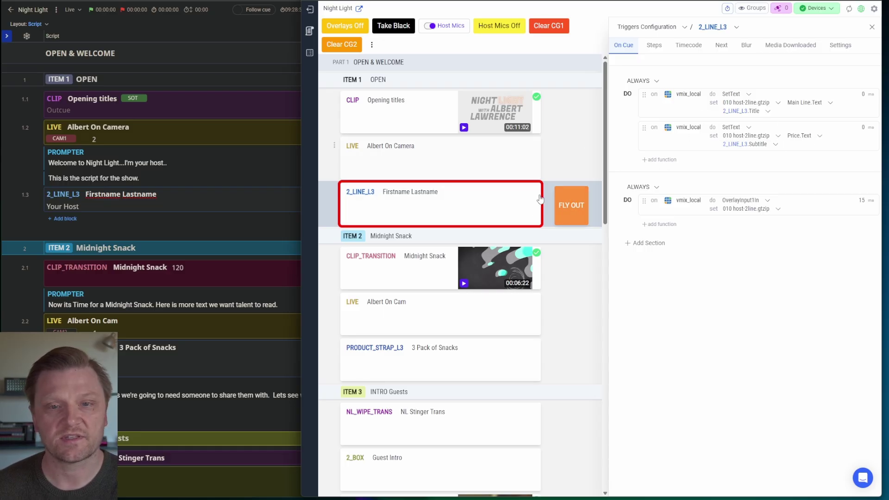
click(577, 208)
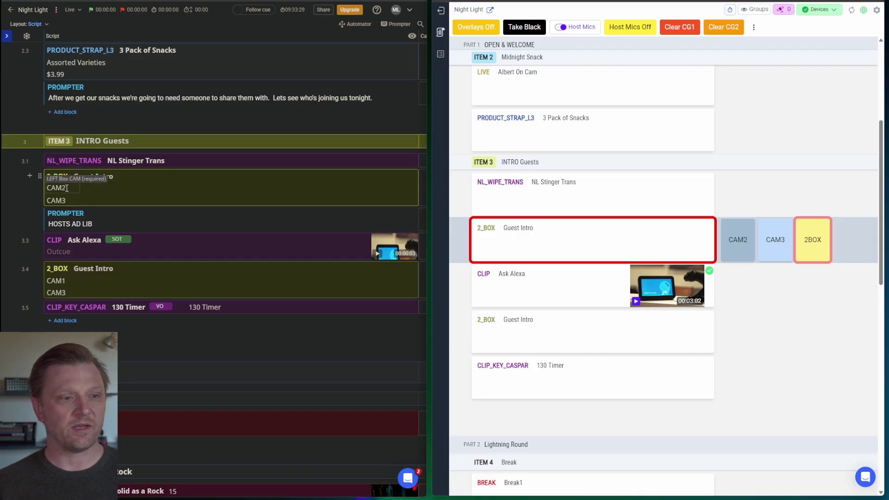
Inspect the LEFT Box CAM and RIGHT Box Cam fields of the first Guest Intro 2_BOX block without editing them.
double_click(70, 187)
click(70, 199)
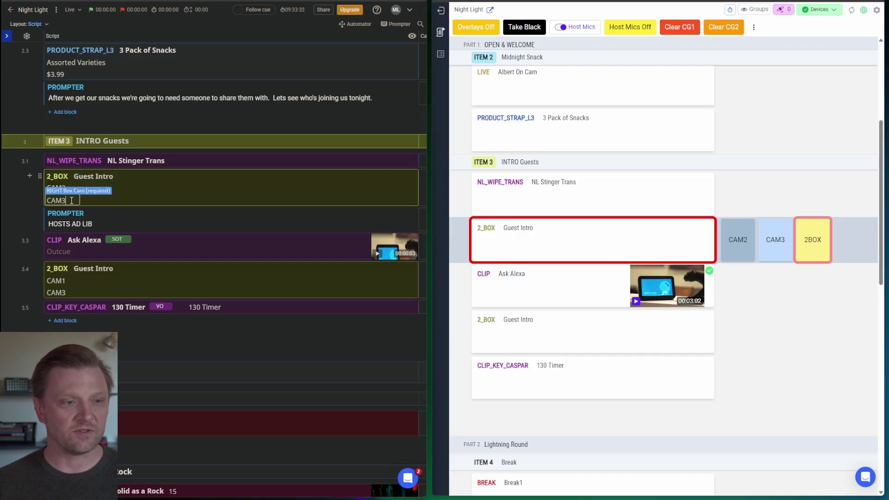
click(150, 192)
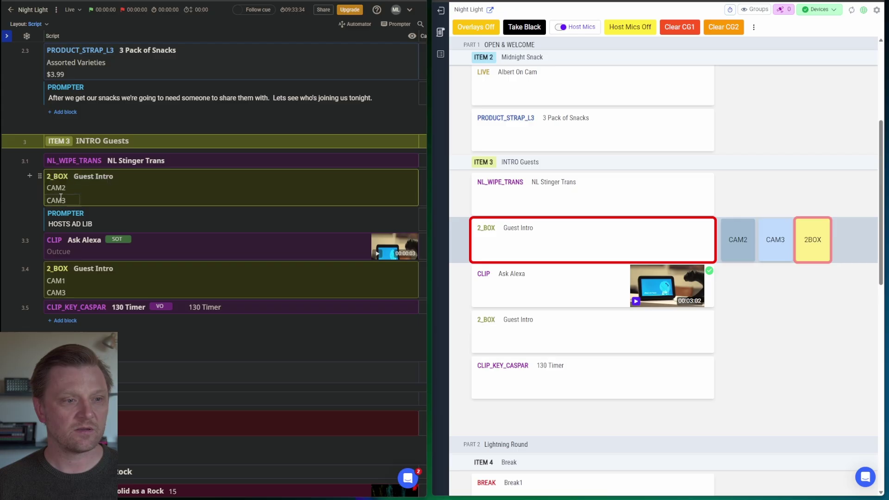
click(76, 194)
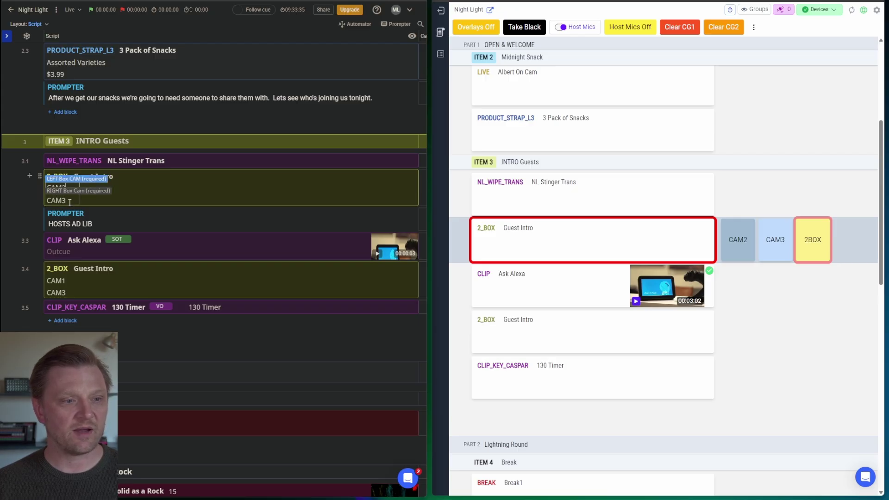
key(Escape)
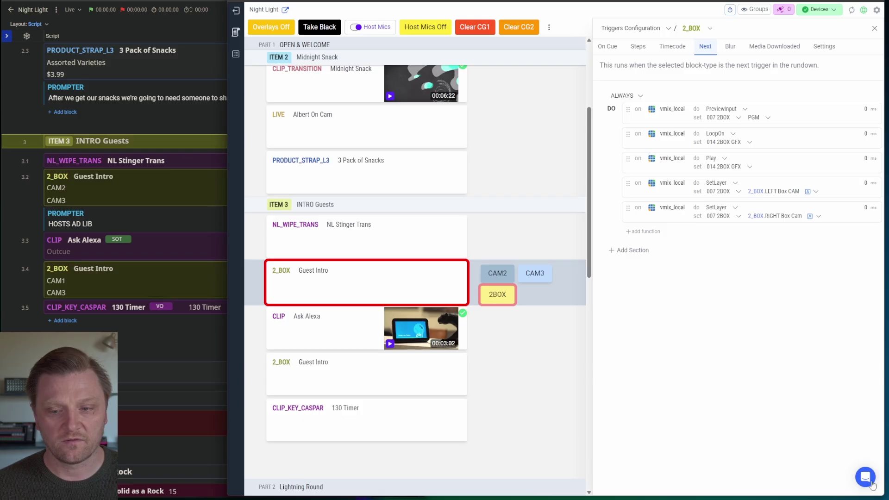
Switch to the NDI monitor window showing vMix Output 1 to view the 2BOX layout.
key(alt+Tab)
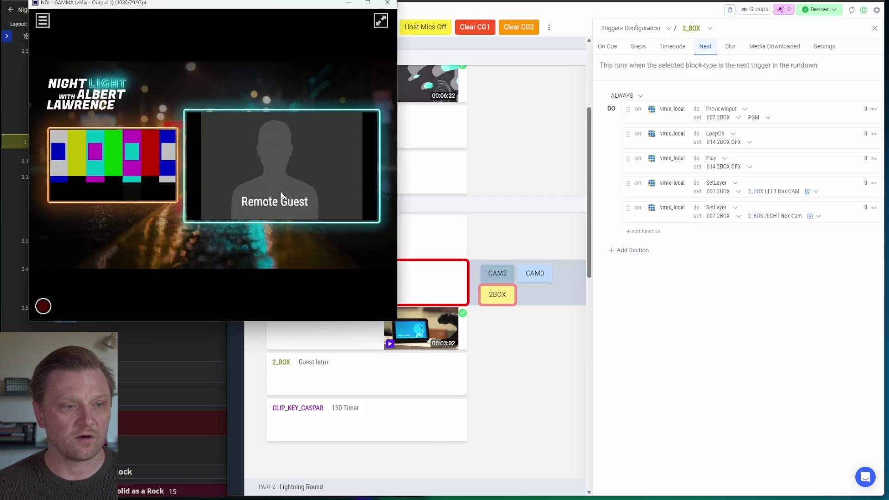
Switch to vMix and inspect the source assignments of layers 1 and 2 in the 2BOX input's Layers settings, enlarging the settings window.
click(722, 183)
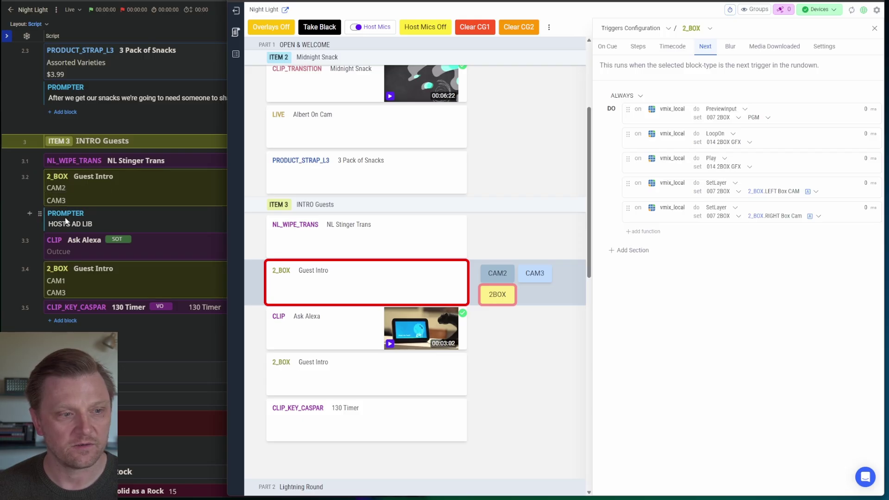
key(alt+Tab)
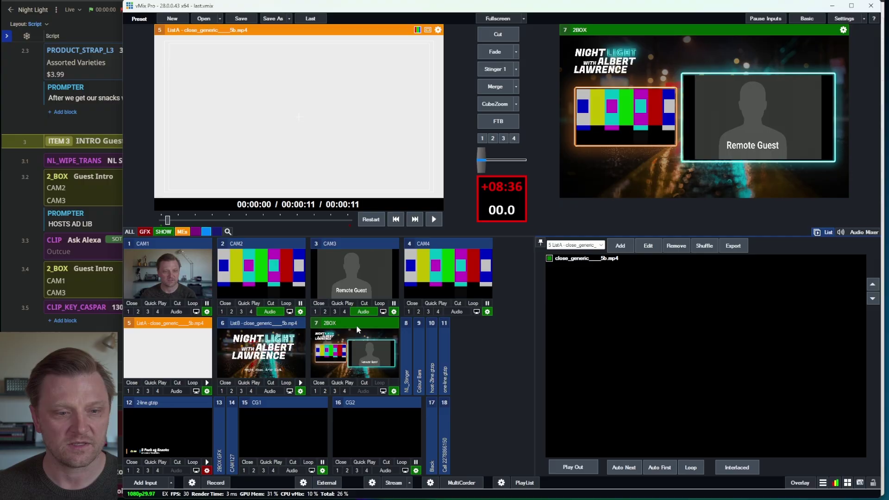
click(393, 391)
drag(601, 104, 381, 65)
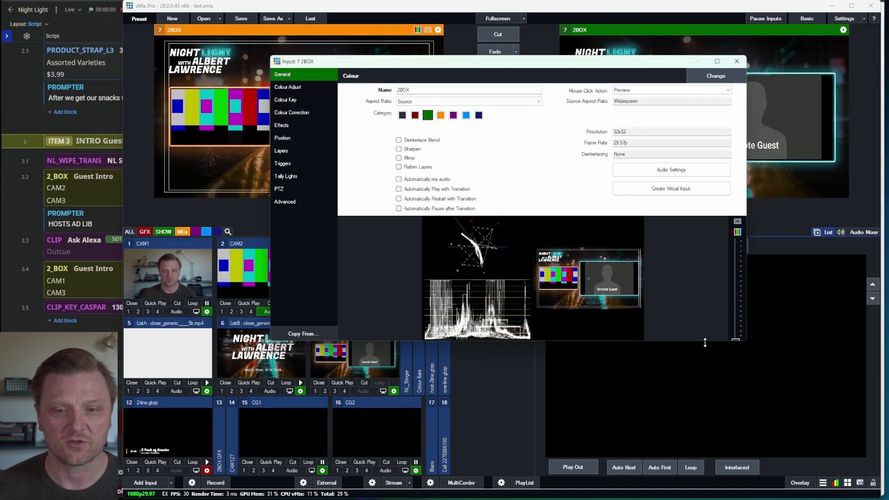
drag(710, 342, 711, 420)
click(281, 150)
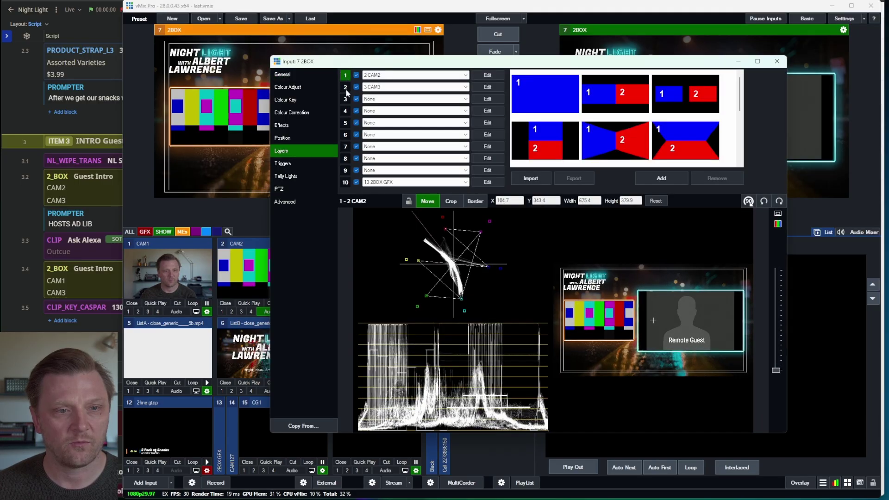
click(426, 75)
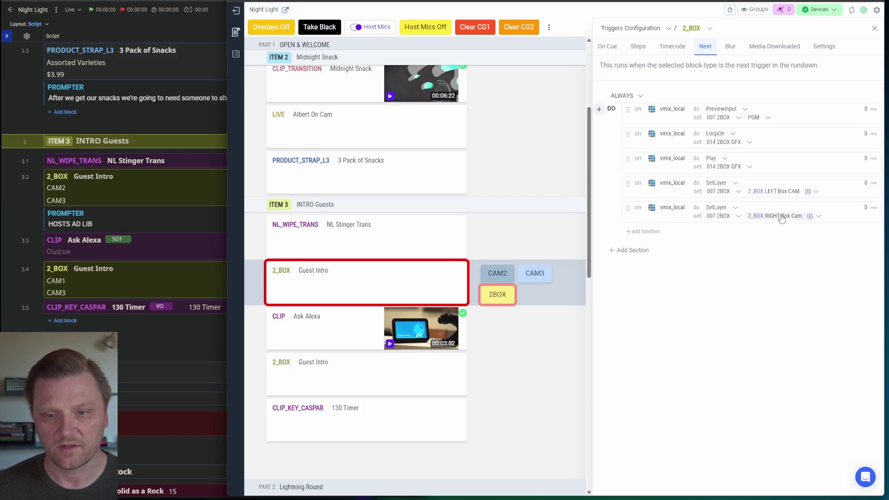
Select the first Guest Intro block's 2BOX step in the Automator rundown to view the 2_BOX Steps triggers.
click(502, 298)
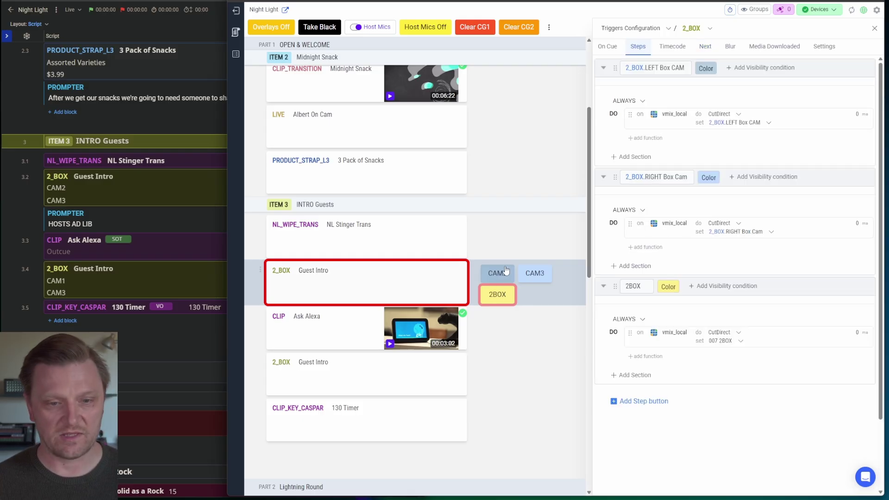